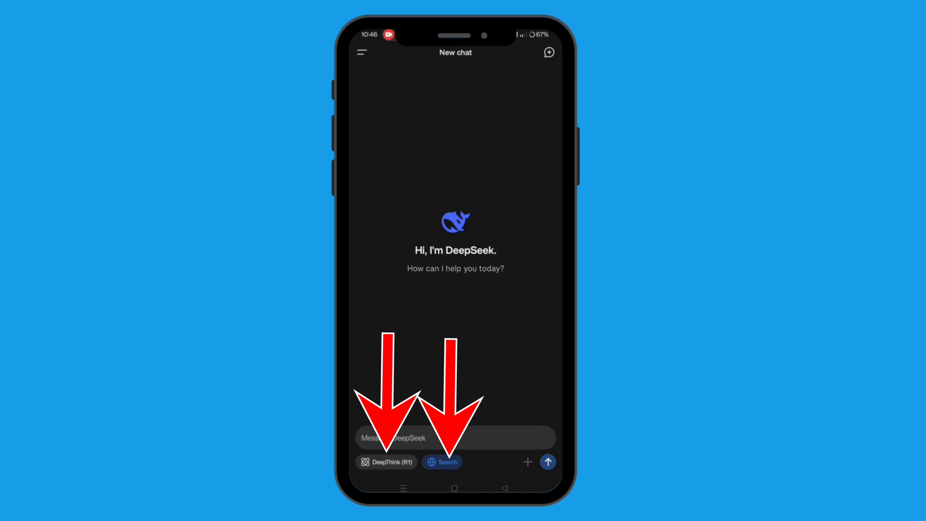
- Switch off web search and attach the purple flower photo 1000017349.jpg from the gallery
click(441, 461)
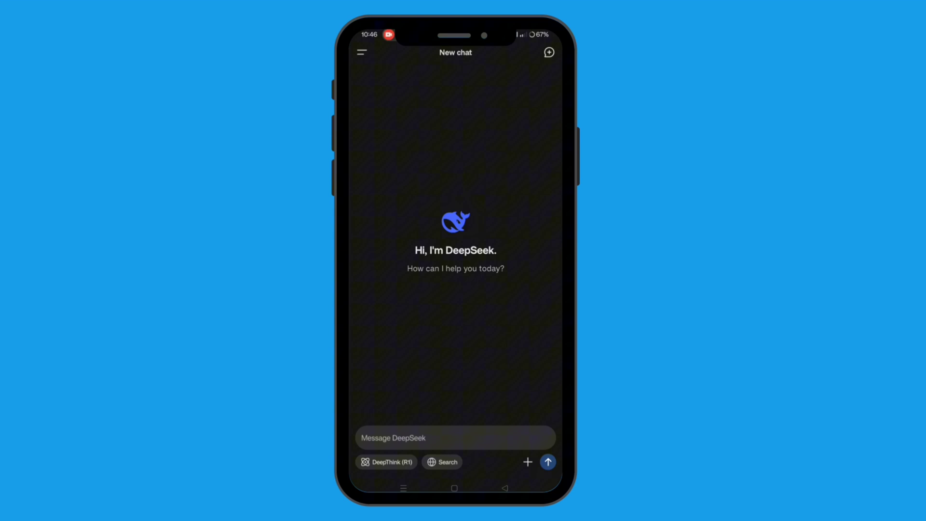
click(528, 462)
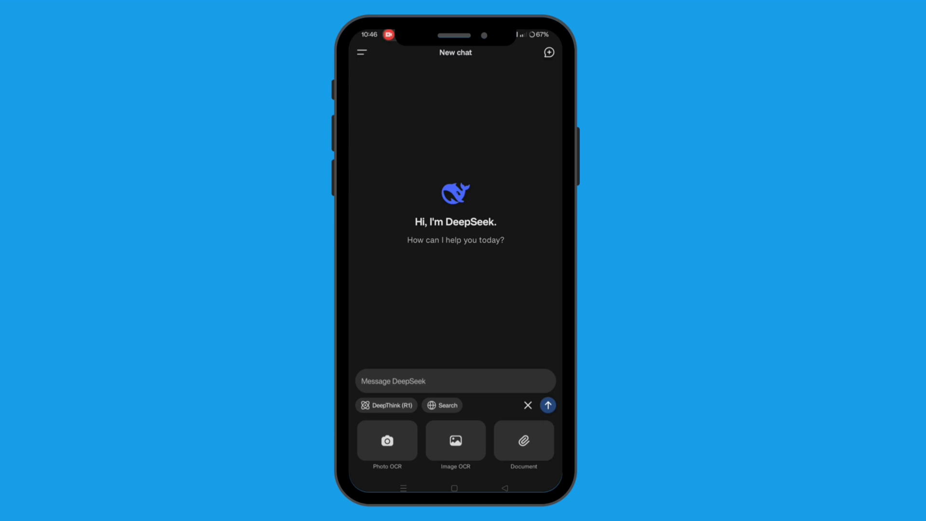
click(456, 440)
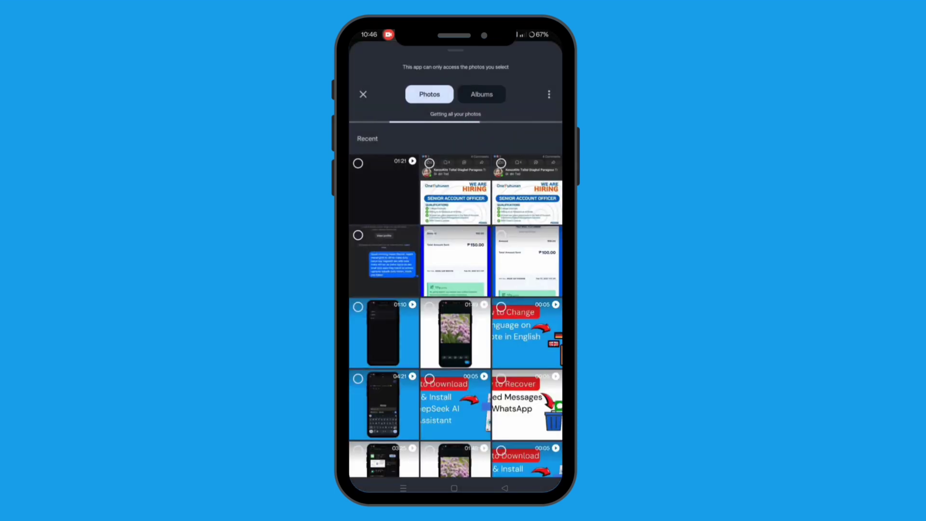
scroll(523, 403, down, 5)
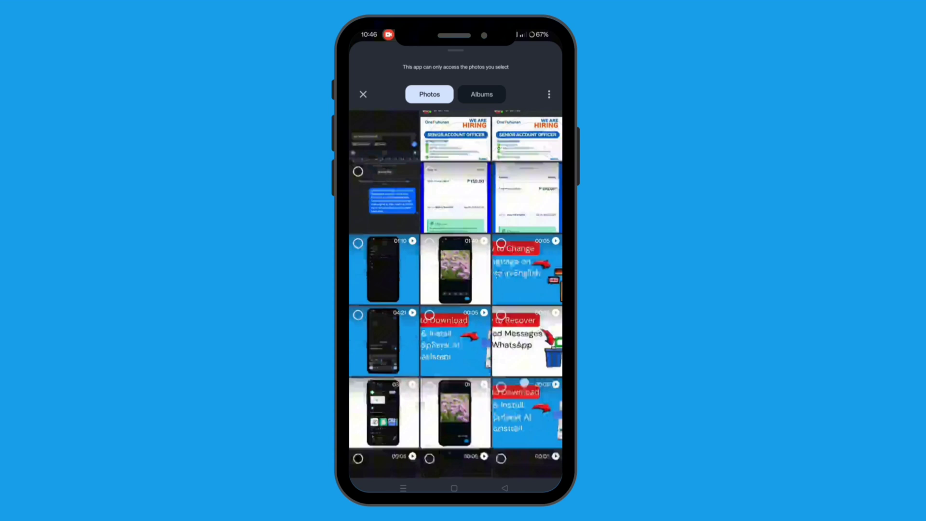
scroll(523, 403, down, 3)
click(457, 341)
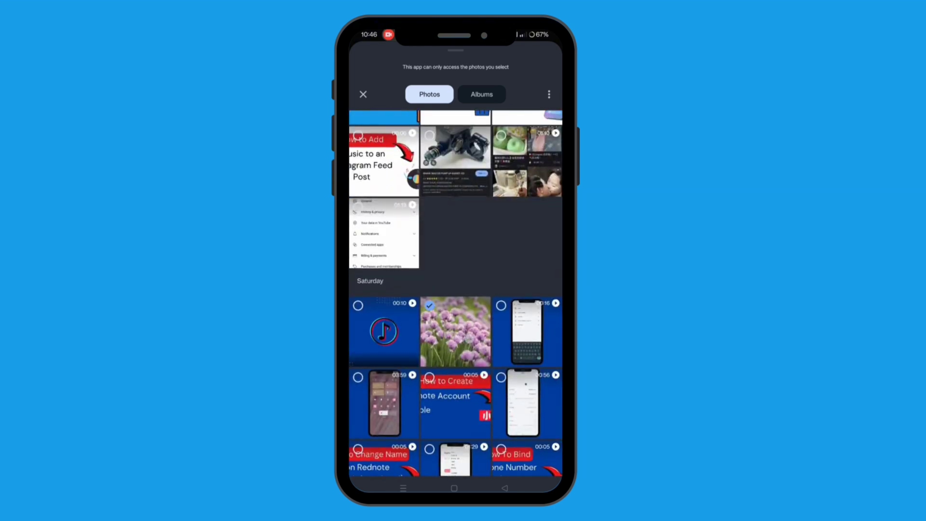
click(524, 455)
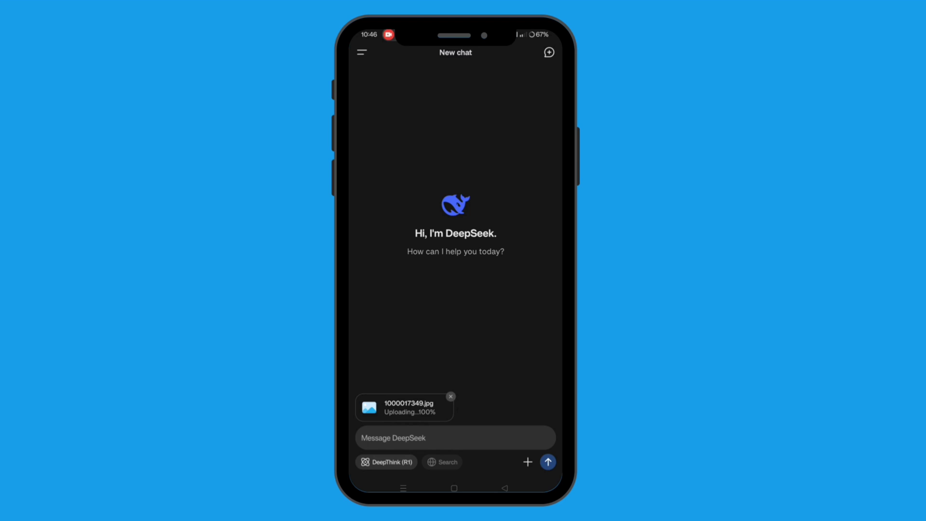
- Send 'analyze this image' with DeepThink (R1) reasoning enabled for the attached photo
click(471, 437)
text(an)
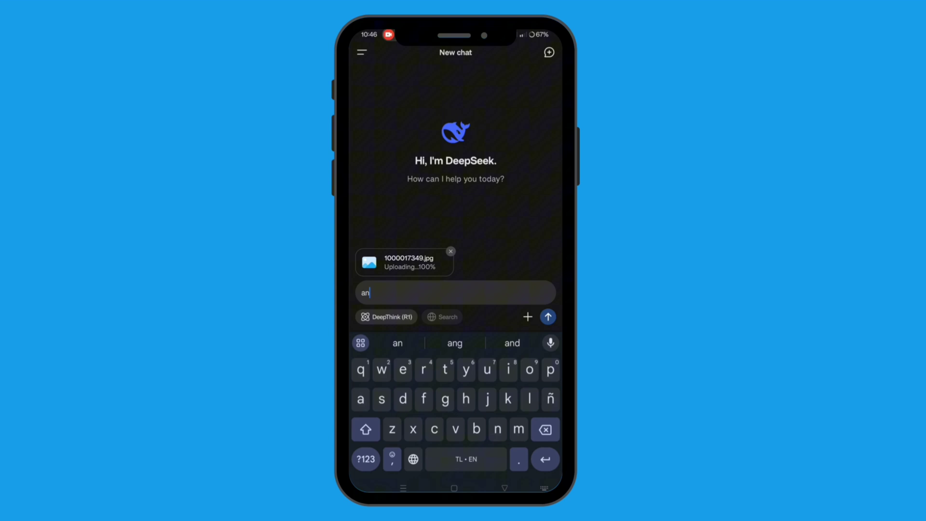
text(alyze this)
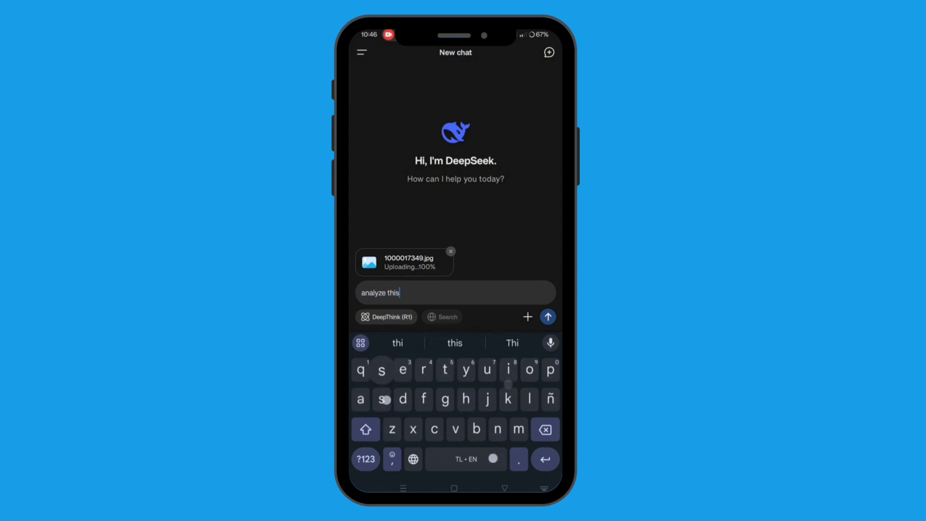
text( image)
click(387, 317)
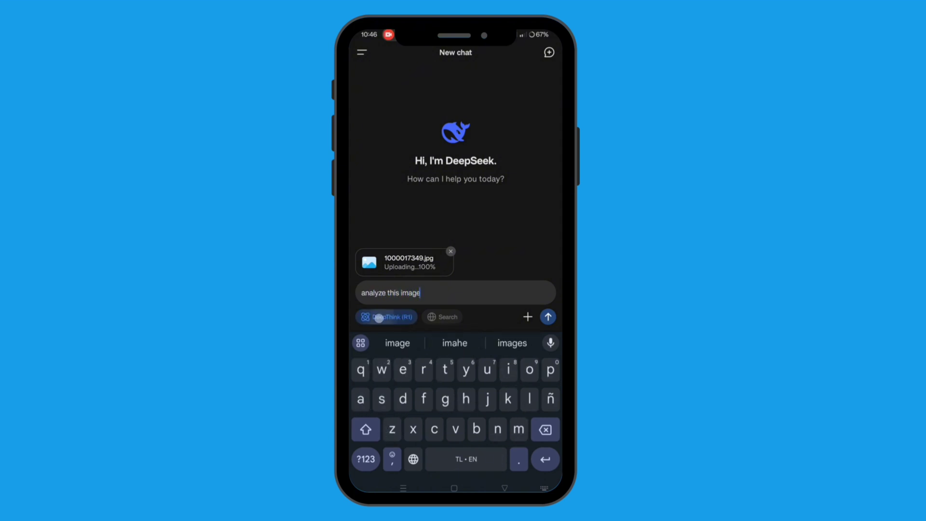
click(548, 317)
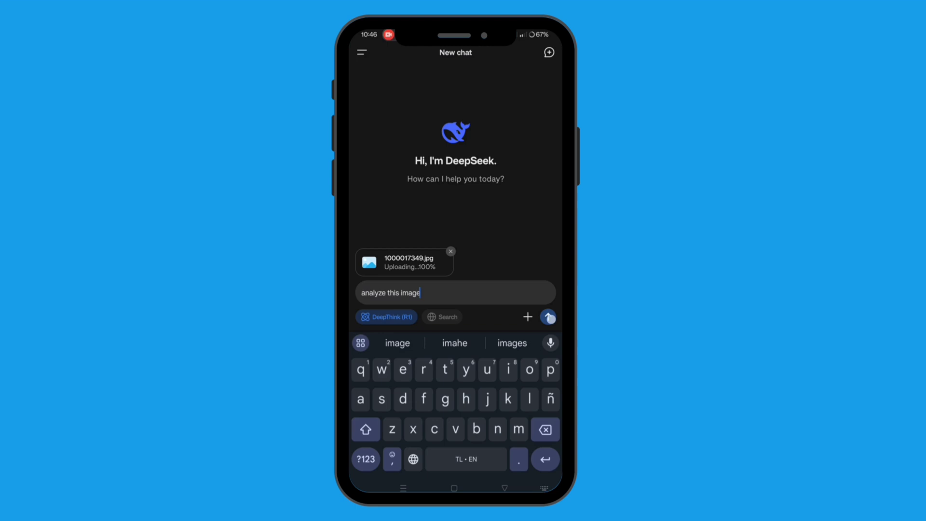